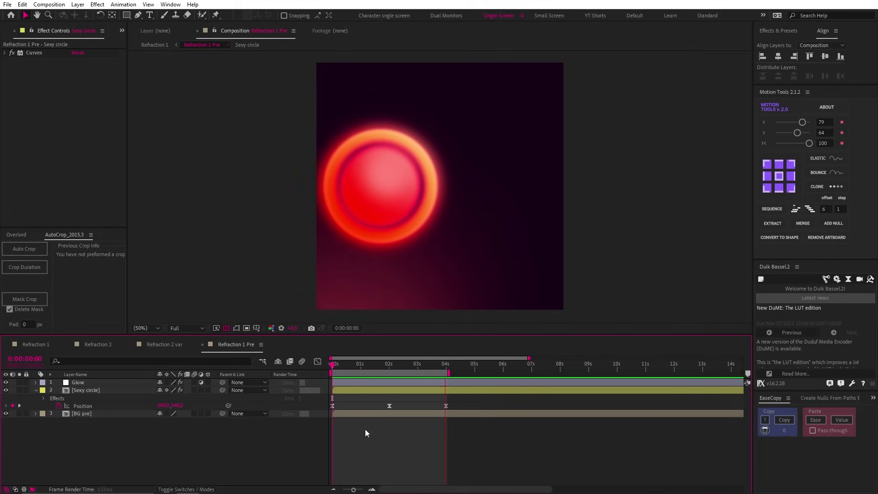
# Stop playback at frame 25 and draw a tall rectangle over the composition
pyautogui.click(366, 429)
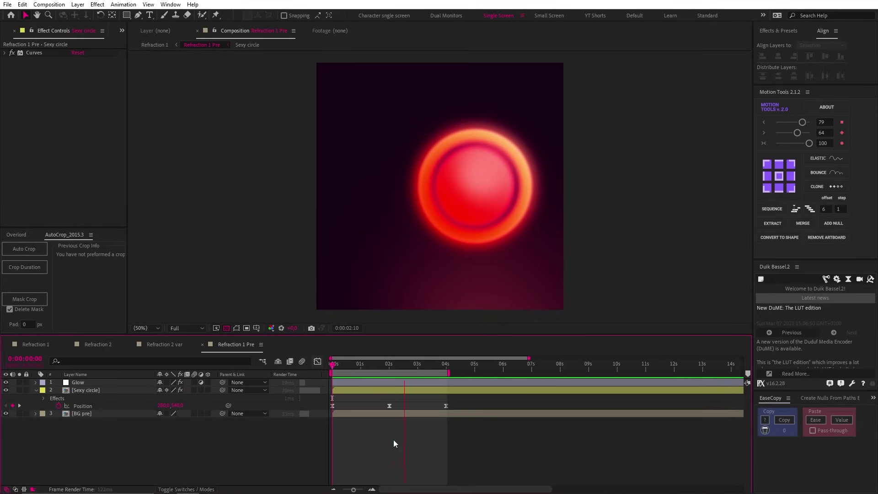
pyautogui.click(359, 365)
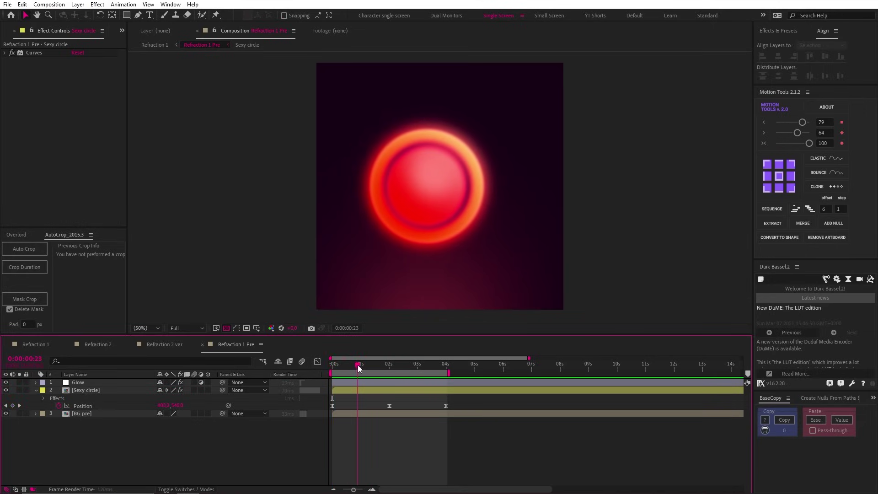
pyautogui.click(127, 16)
pyautogui.moveTo(405, 56); pyautogui.dragTo(511, 319)
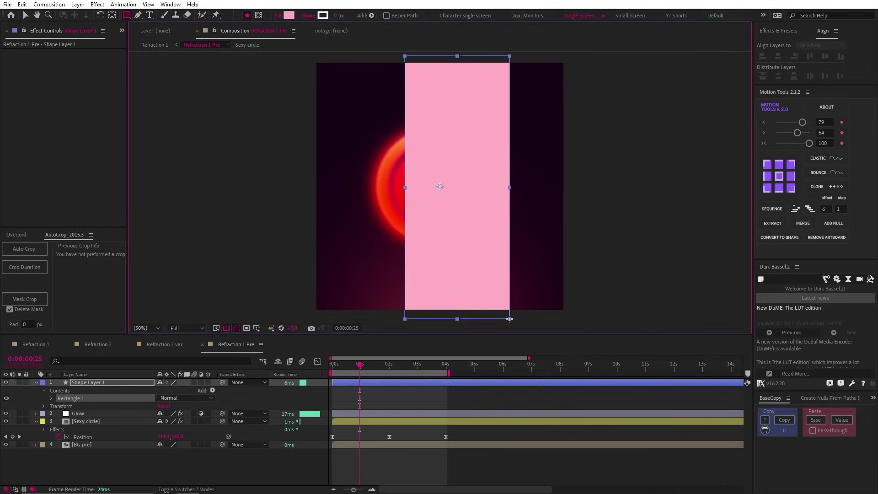
# Apply the Wave Warp effect to the rectangle layer
pyautogui.click(780, 32)
pyautogui.write('wave warp')
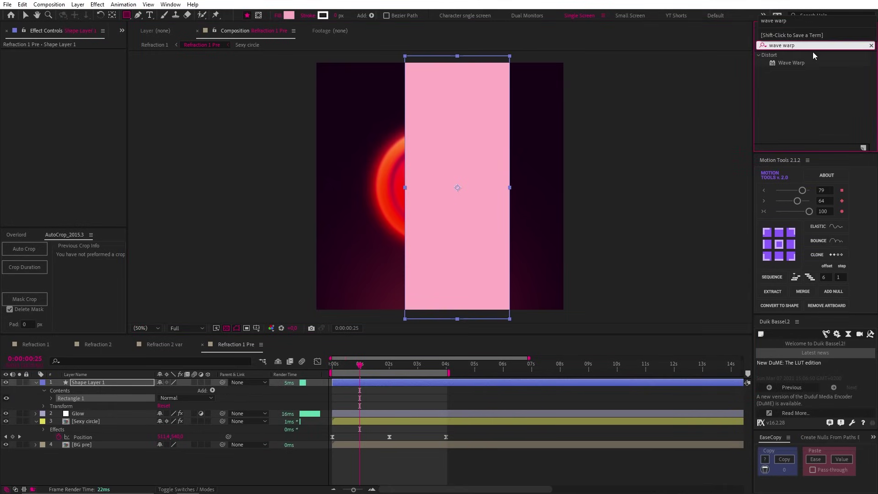
pyautogui.doubleClick(800, 64)
pyautogui.press('v')
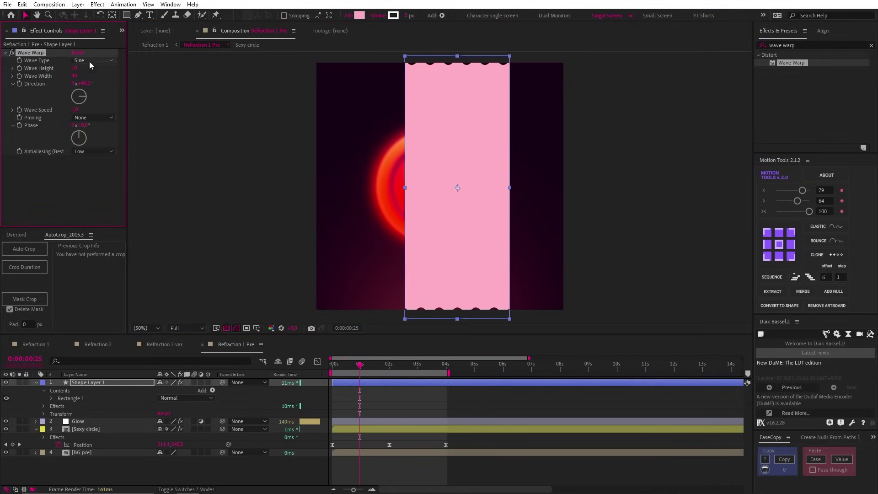
# Set Wave Warp's type to Uncircle, adjust the wave width, and set Wave Speed to 0
pyautogui.click(89, 62)
pyautogui.click(110, 131)
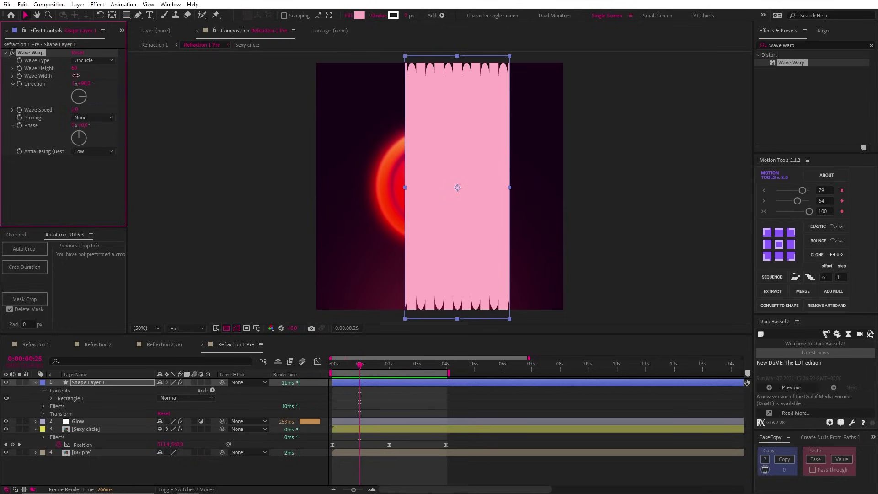
pyautogui.moveTo(76, 76); pyautogui.dragTo(154, 83)
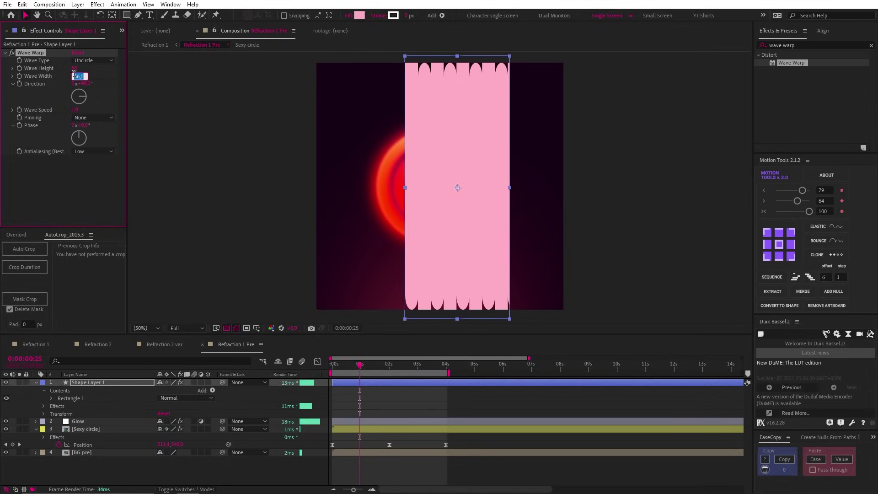
pyautogui.moveTo(74, 77); pyautogui.dragTo(74, 76)
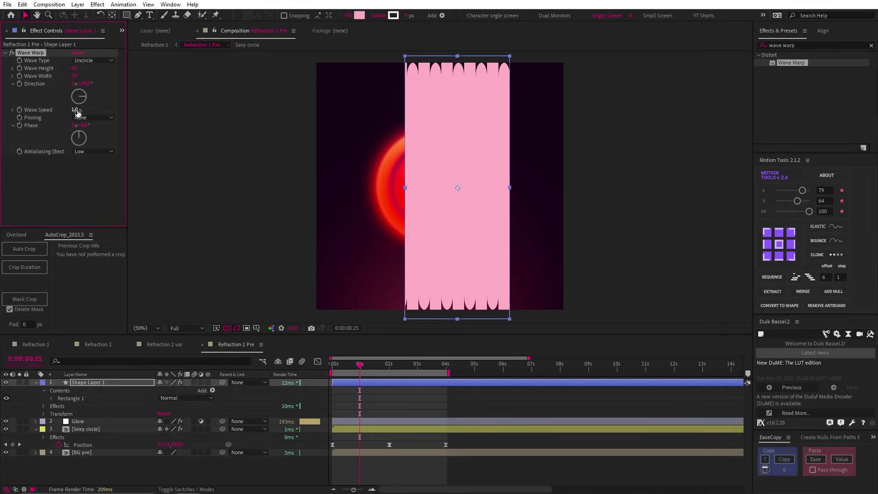
pyautogui.write('0')
pyautogui.press('Return')
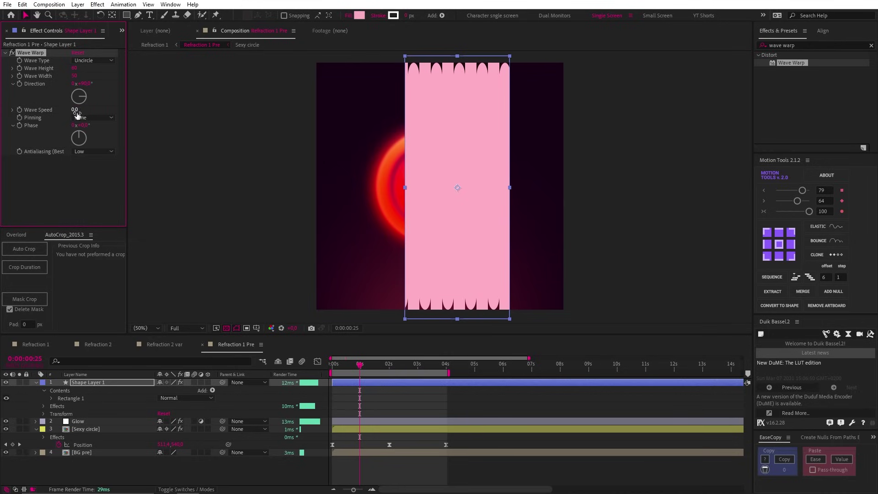
# Make the rectangle an adjustment layer anchored at its right edge, and shrink its width to 33%
pyautogui.click(201, 383)
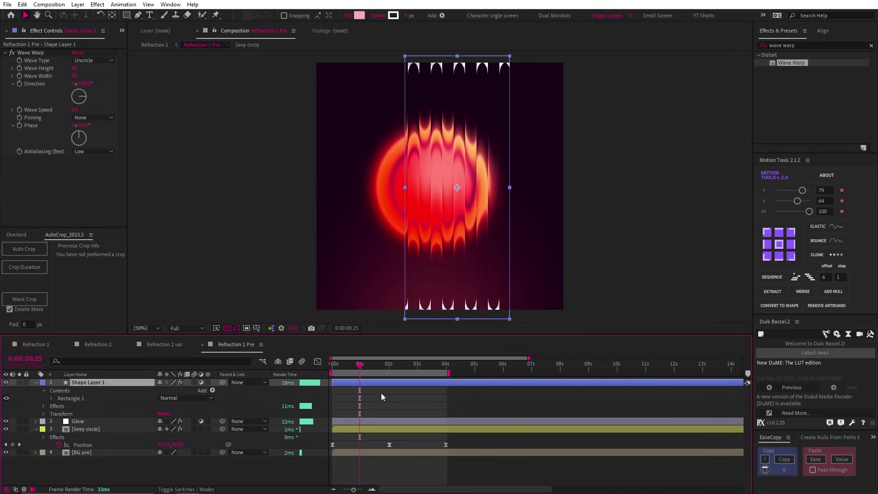
pyautogui.click(793, 247)
pyautogui.press('s')
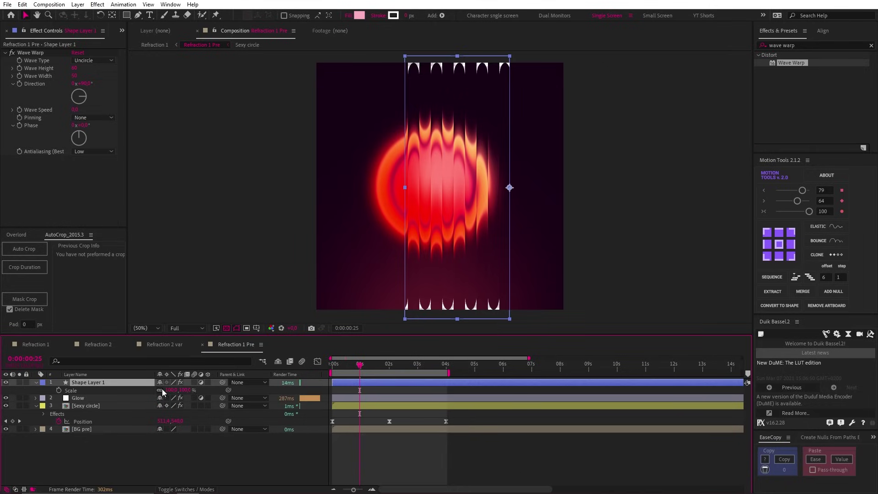
pyautogui.moveTo(160, 391); pyautogui.dragTo(130, 391)
pyautogui.scroll(2, 501, 188)
# Shift the strip left over the circle and set its width scale to 10%
pyautogui.moveTo(520, 190); pyautogui.dragTo(476, 189)
pyautogui.moveTo(169, 389); pyautogui.dragTo(151, 387)
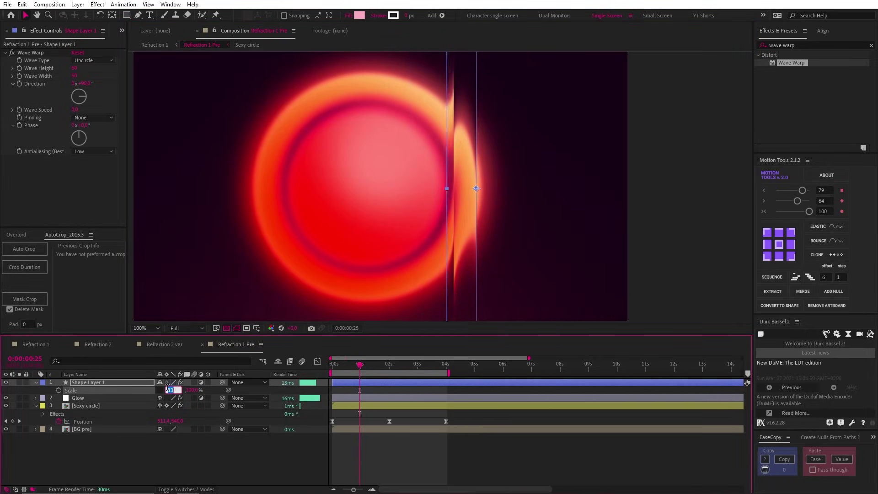
pyautogui.write('10')
pyautogui.press('Return')
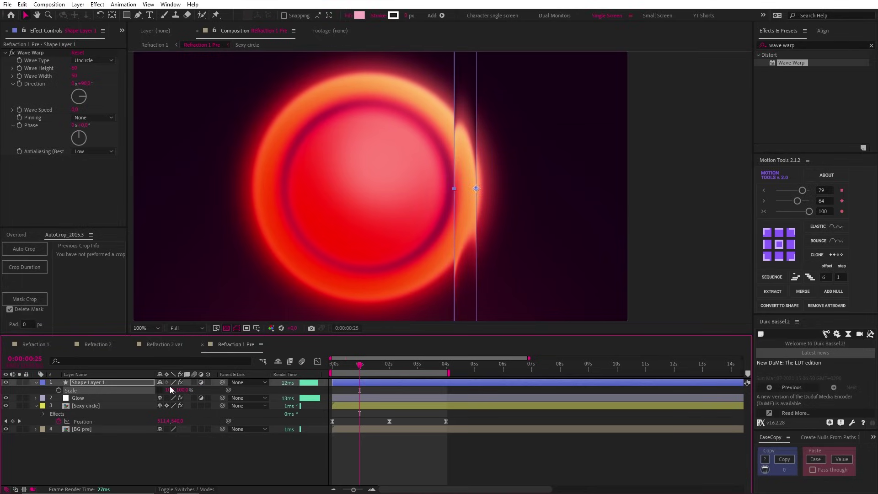
pyautogui.click(435, 460)
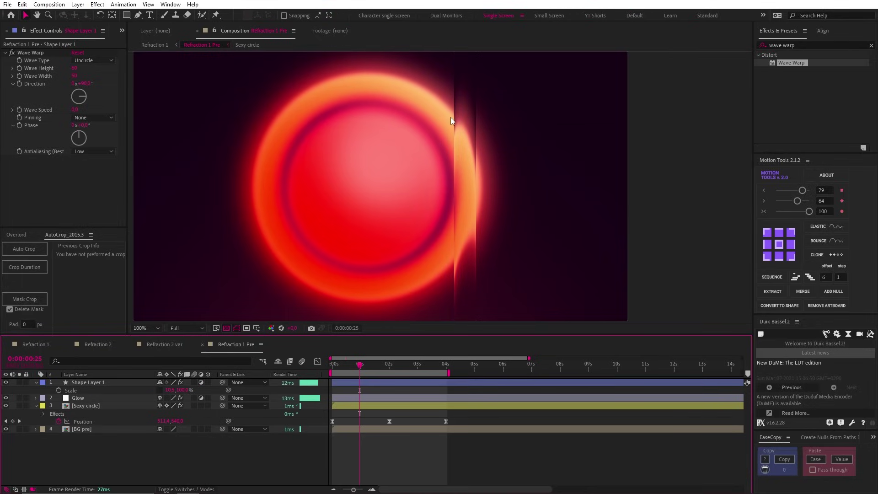
# Place the strip at the circle's edge, duplicate it, and move the copy right
pyautogui.hotkey('shift', '/')
pyautogui.moveTo(483, 187); pyautogui.dragTo(386, 185)
pyautogui.scroll(4, 386, 186)
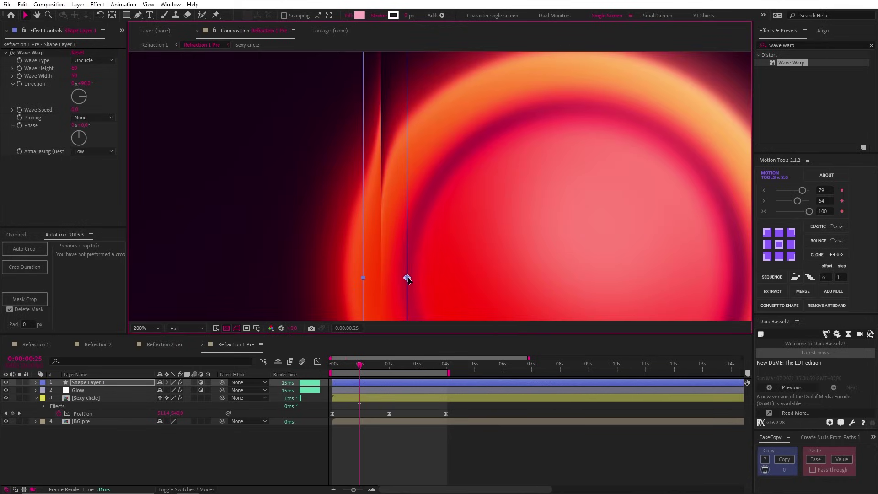
pyautogui.scroll(-2, 408, 279)
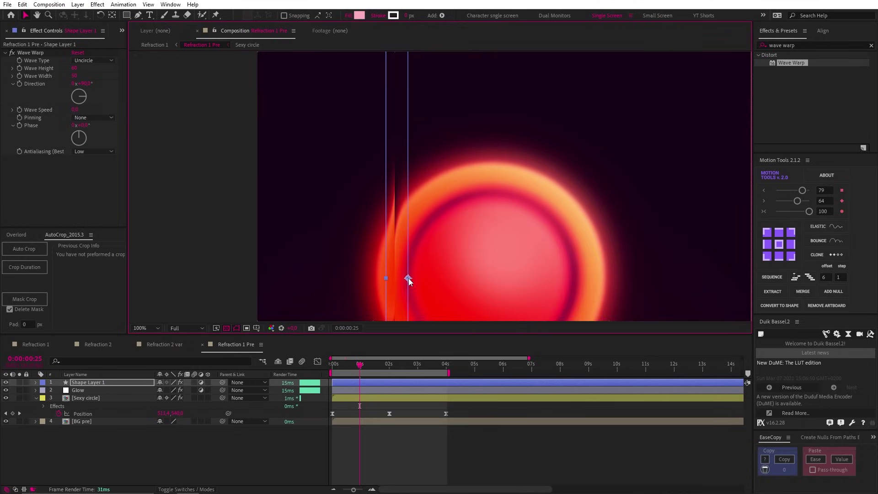
pyautogui.moveTo(465, 278); pyautogui.dragTo(378, 253)
pyautogui.hotkey('ctrl', 'd')
pyautogui.moveTo(310, 270); pyautogui.dragTo(451, 192)
# Duplicate the strips into twelve layers spread across the circle, then preview the result
pyautogui.hotkey('ctrl', 'd')
pyautogui.hotkey('ctrl', 'd')
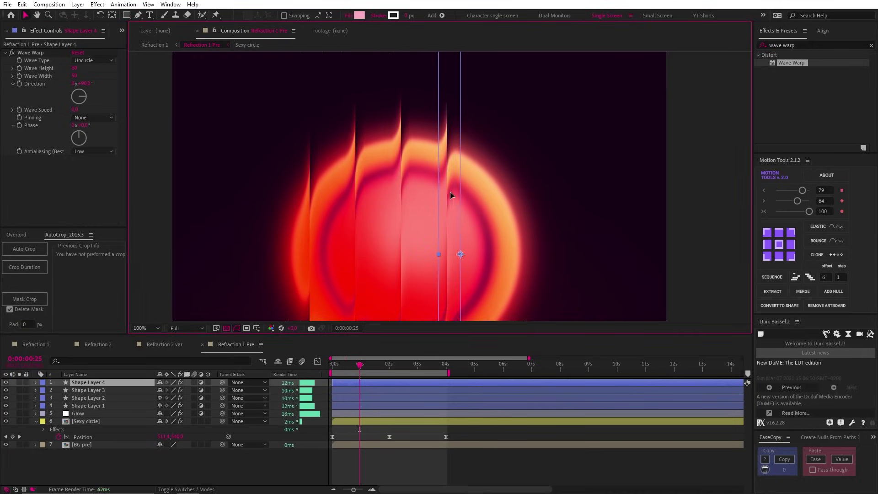
pyautogui.click(389, 405)
pyautogui.keyDown('shift'); pyautogui.click(390, 383); pyautogui.keyUp('shift')
pyautogui.hotkey('ctrl', 'd')
pyautogui.moveTo(332, 254); pyautogui.dragTo(499, 244)
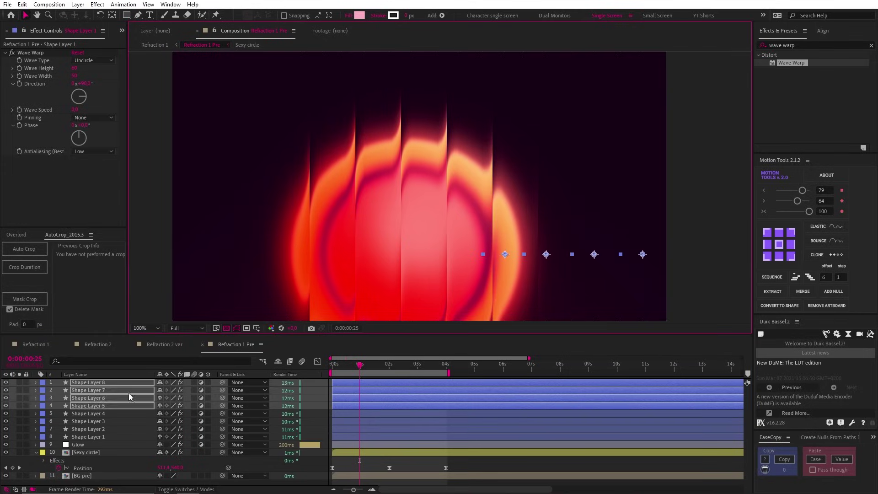
pyautogui.hotkey('ctrl', 'd')
pyautogui.moveTo(626, 231); pyautogui.dragTo(282, 227)
pyautogui.press('space')
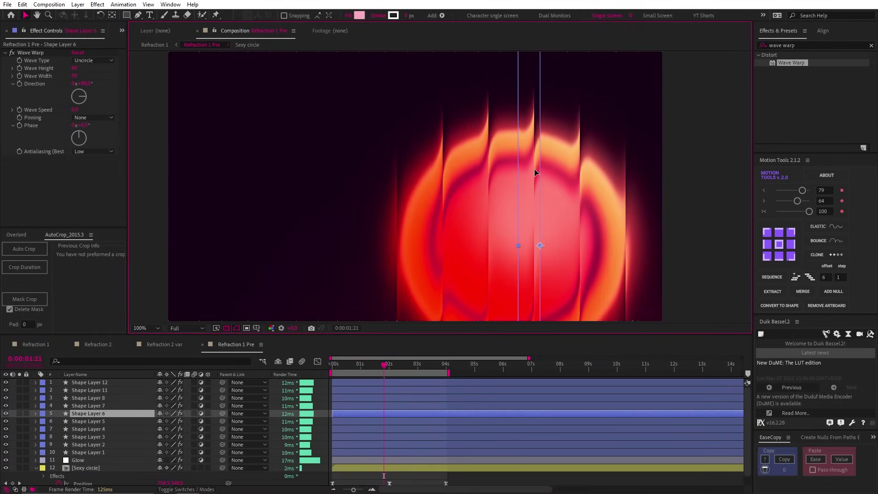
pyautogui.moveTo(537, 168); pyautogui.dragTo(538, 168)
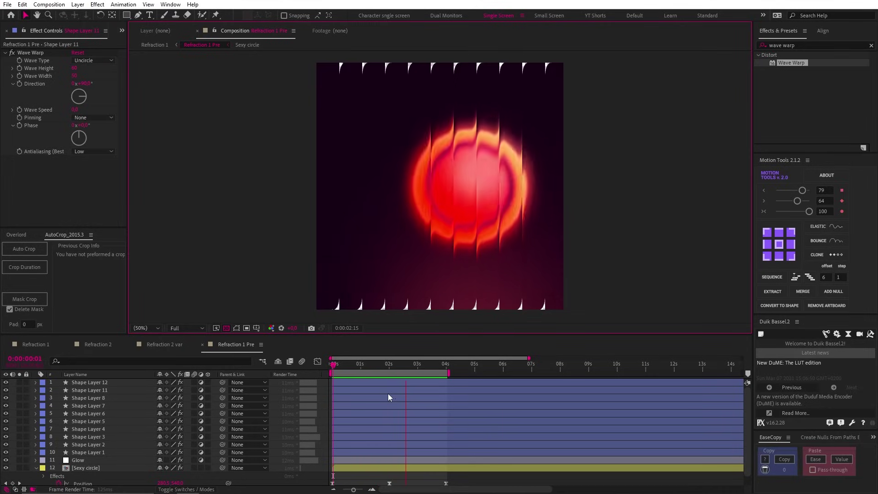
# Return to Refraction 1, solo the BG pre layer, and inspect its Mask 1
pyautogui.press('space')
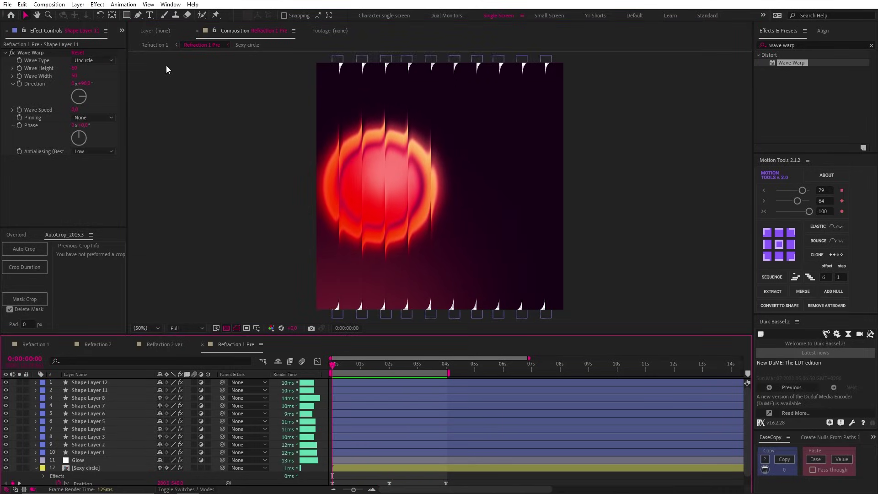
pyautogui.click(155, 45)
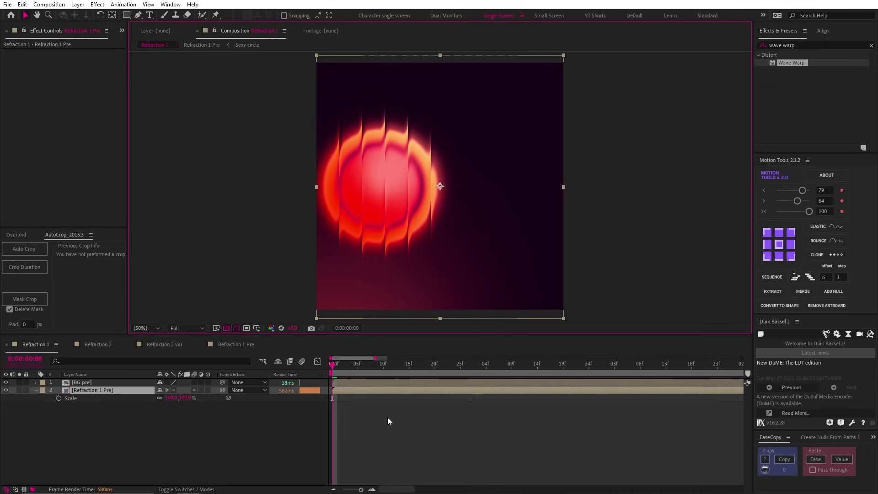
pyautogui.click(388, 417)
pyautogui.click(105, 383)
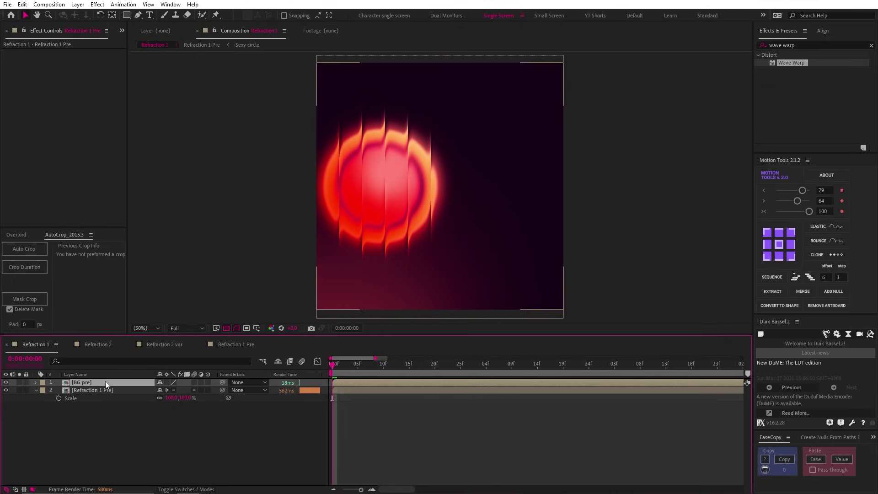
pyautogui.click(20, 382)
pyautogui.press('m')
pyautogui.press('m')
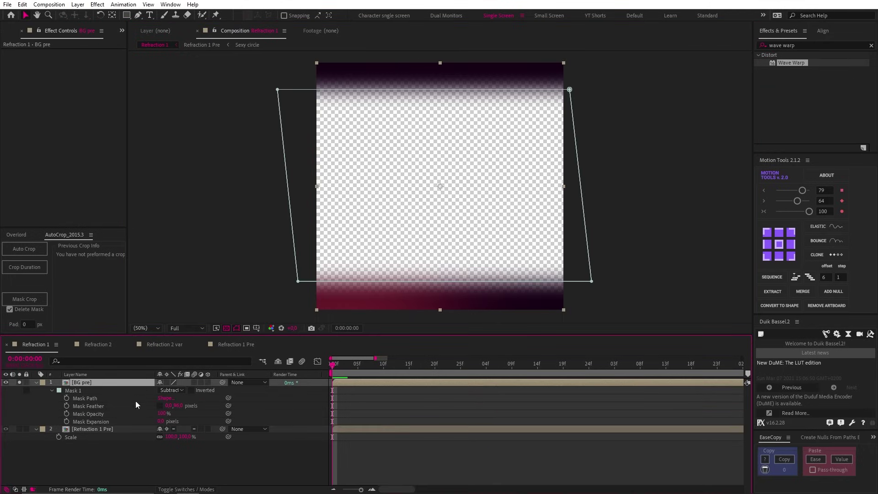
pyautogui.click(394, 397)
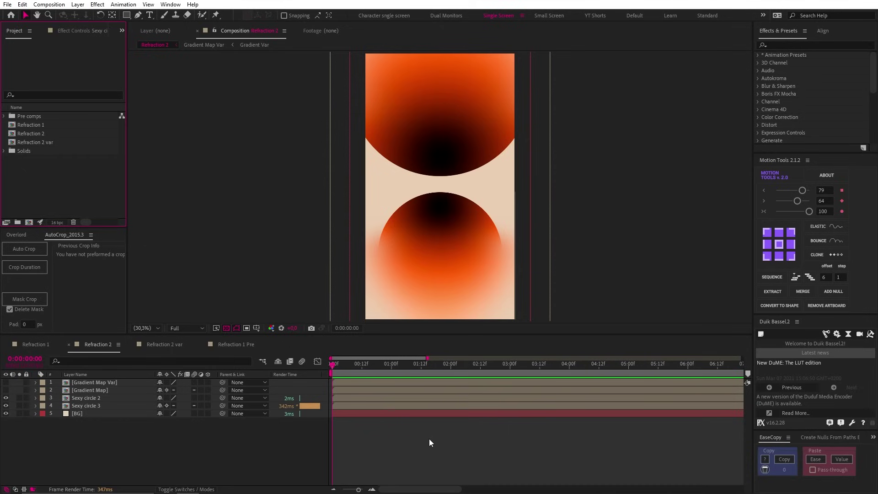
pyautogui.click(429, 438)
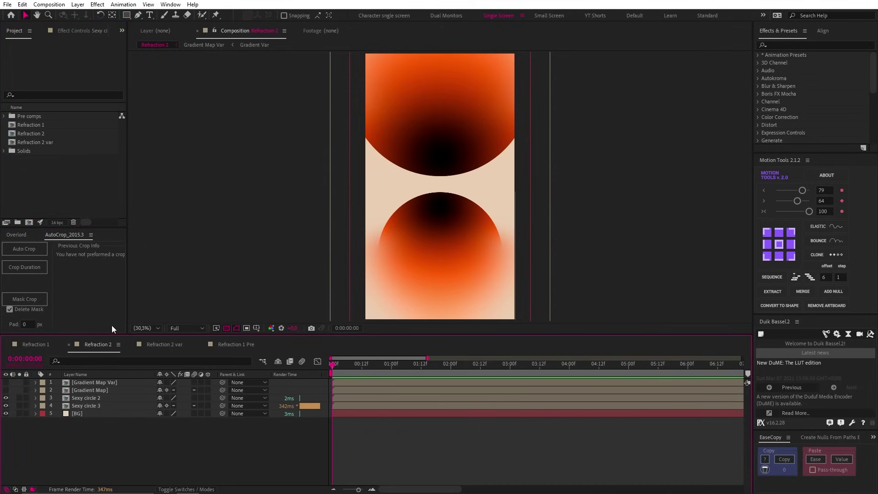
pyautogui.click(92, 398)
pyautogui.keyDown('shift'); pyautogui.click(94, 406); pyautogui.keyUp('shift')
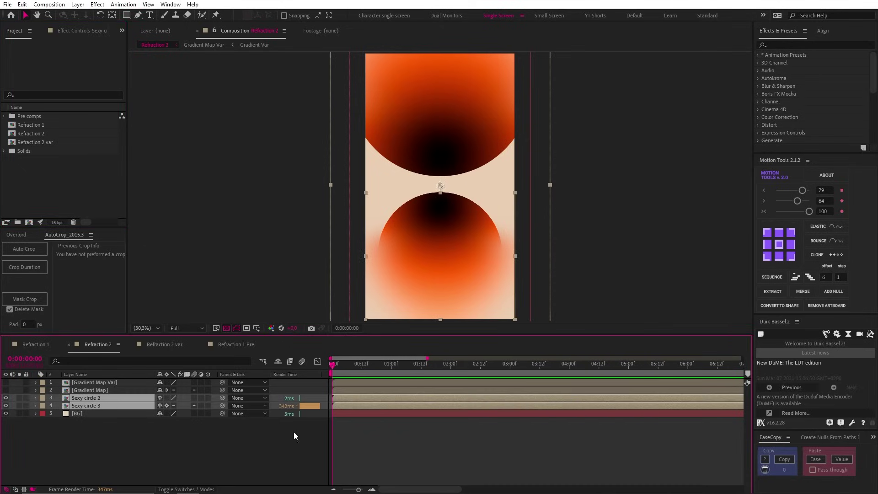
pyautogui.click(475, 451)
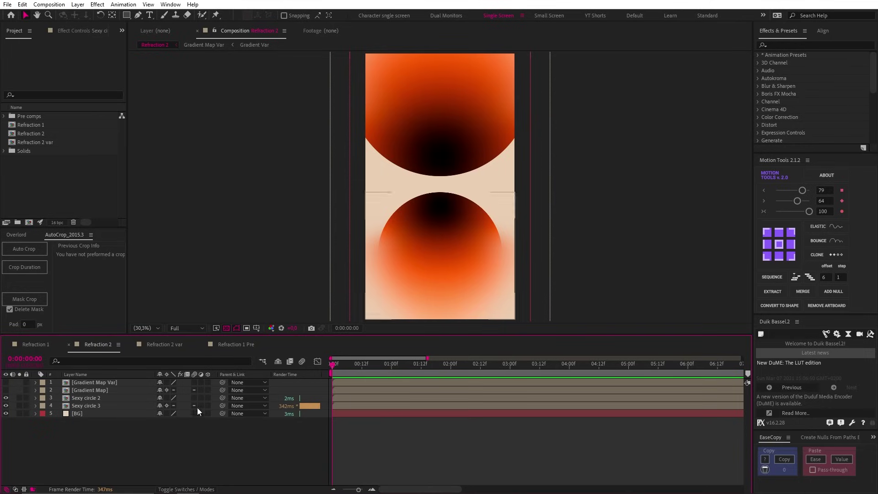
# Inside the Gradient Map precomp's Gradient composition, review the bar's white-to-black gradient fill
pyautogui.click(106, 390)
pyautogui.doubleClick(105, 390)
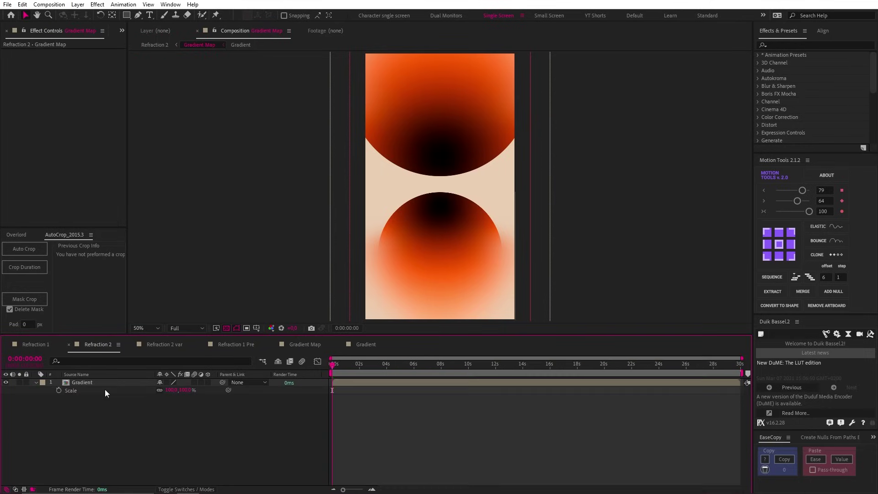
pyautogui.doubleClick(82, 382)
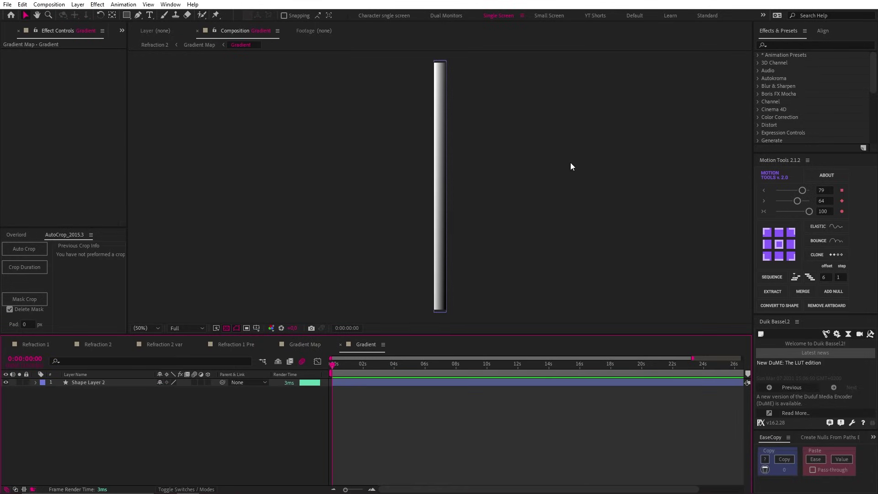
pyautogui.click(442, 136)
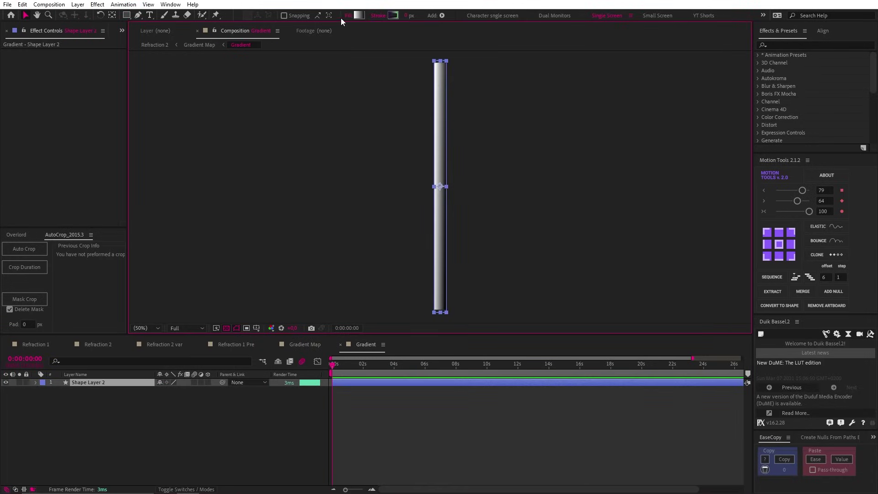
pyautogui.click(359, 15)
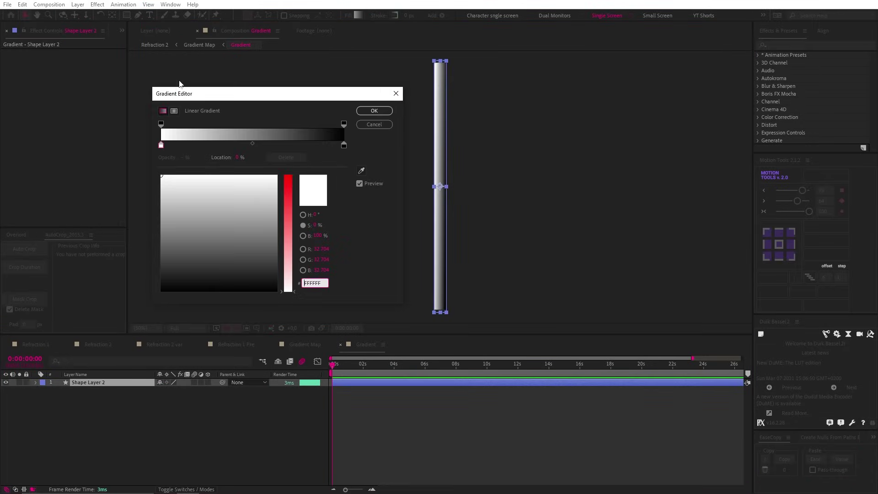
pyautogui.click(371, 111)
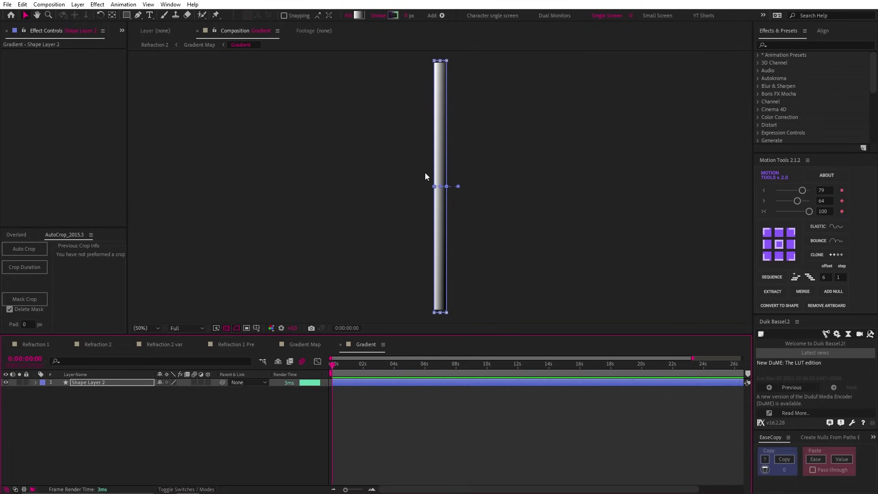
pyautogui.click(200, 44)
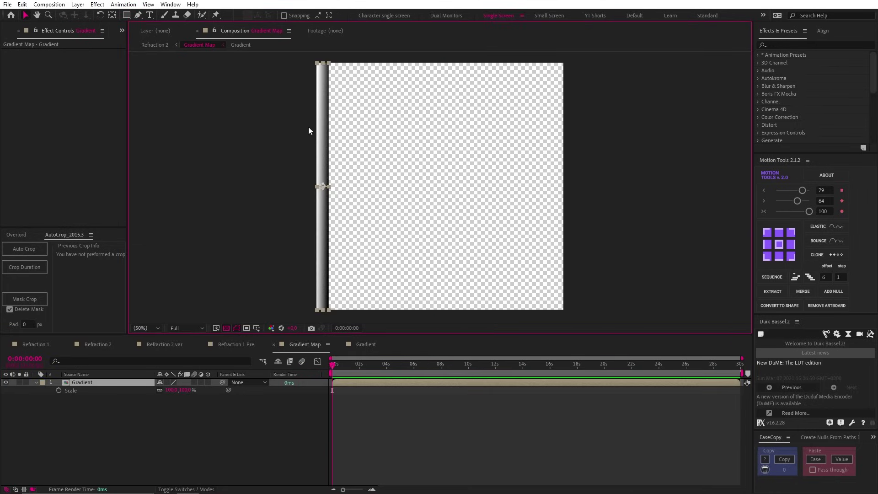
# Apply CC RepeTile with Expand Right around 1285 and scale the layer to 102%
pyautogui.click(795, 46)
pyautogui.write('repetil')
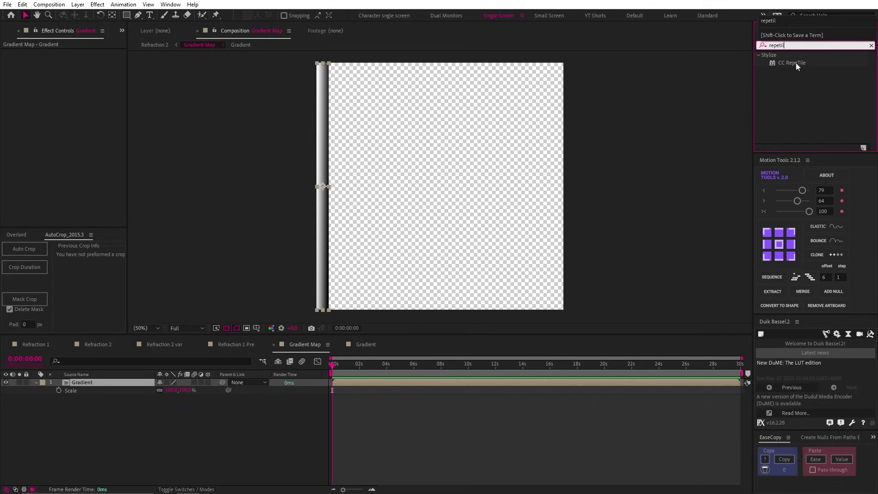
pyautogui.doubleClick(795, 63)
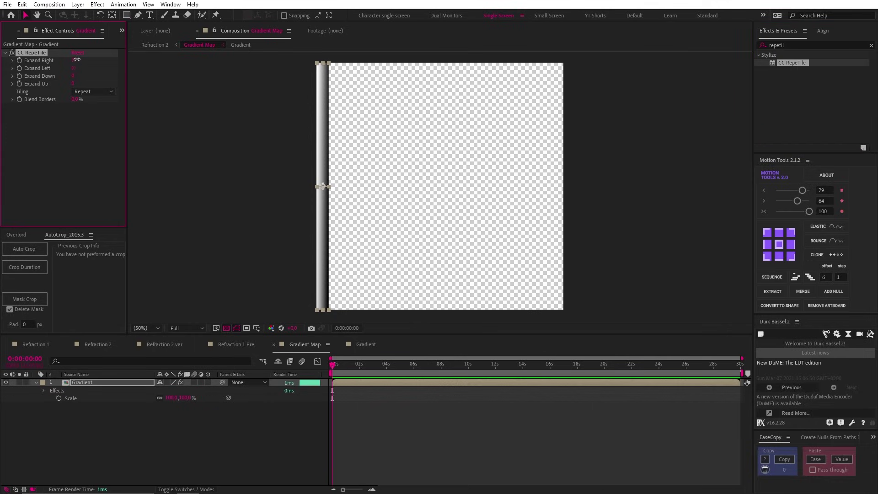
pyautogui.moveTo(77, 59); pyautogui.dragTo(681, 79)
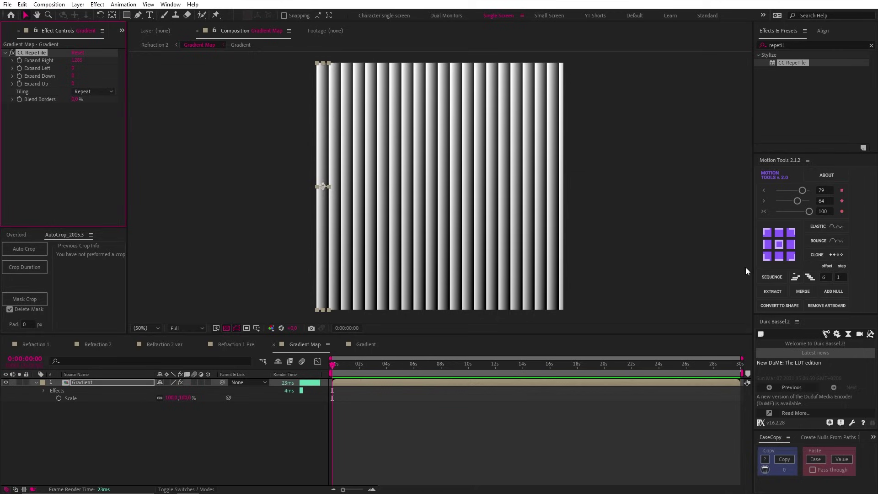
pyautogui.click(158, 401)
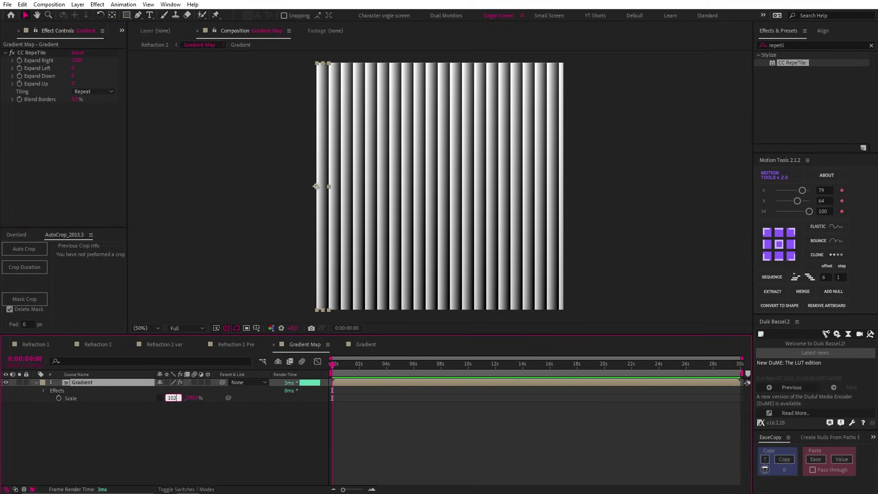
pyautogui.click(197, 434)
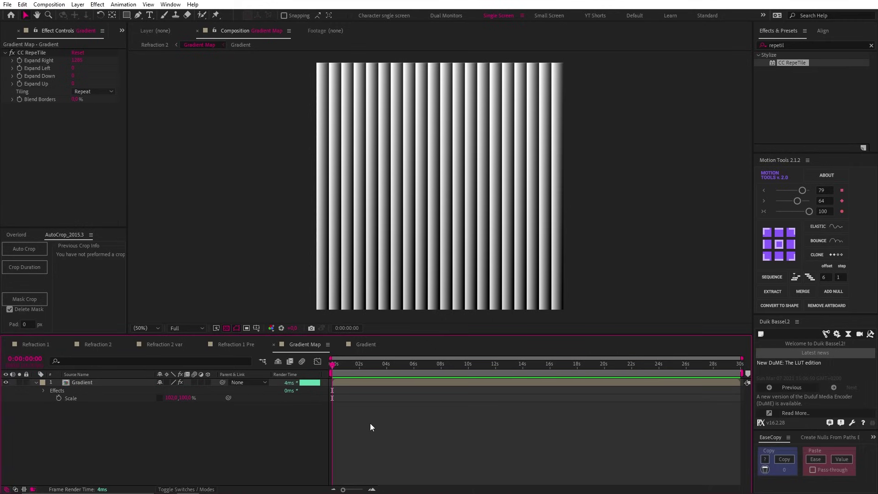
# In Refraction 2, turn on the Gradient Map layer's visibility and check its Scale
pyautogui.click(152, 45)
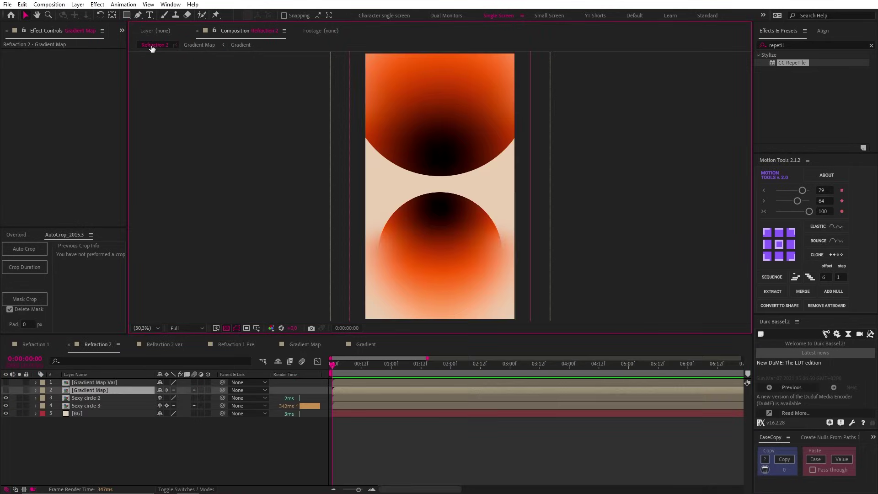
pyautogui.click(5, 390)
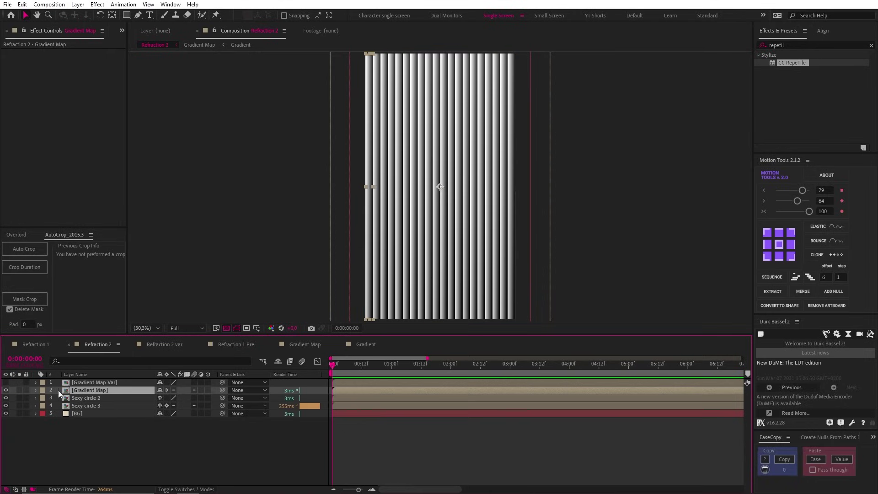
pyautogui.press('s')
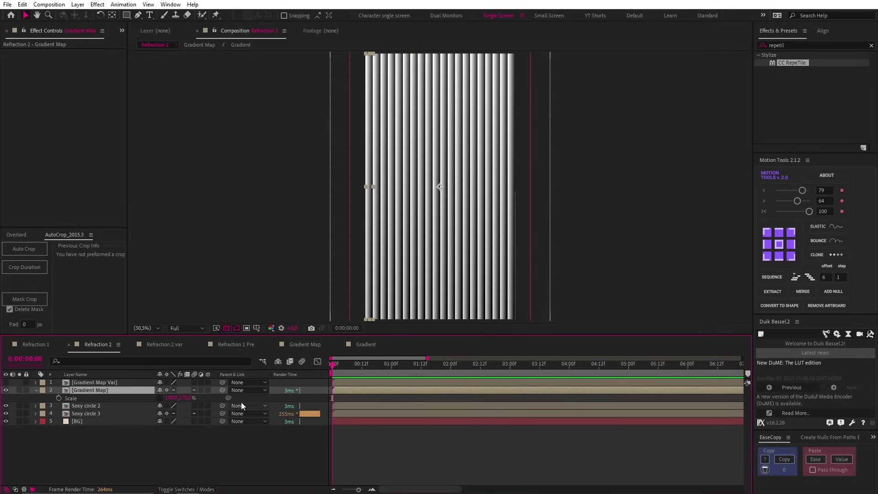
pyautogui.click(35, 390)
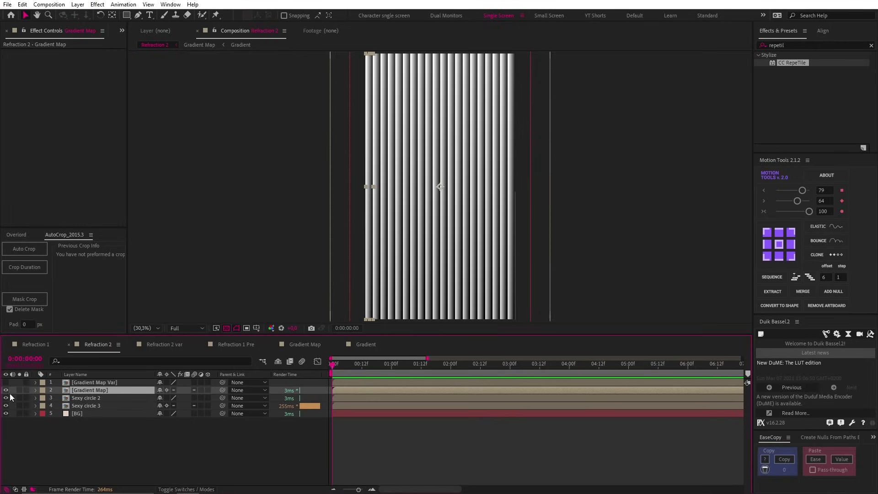
# Hide the Gradient Map layer and add a new adjustment layer named 'Displacement'
pyautogui.click(8, 339)
pyautogui.click(5, 390)
pyautogui.click(77, 4)
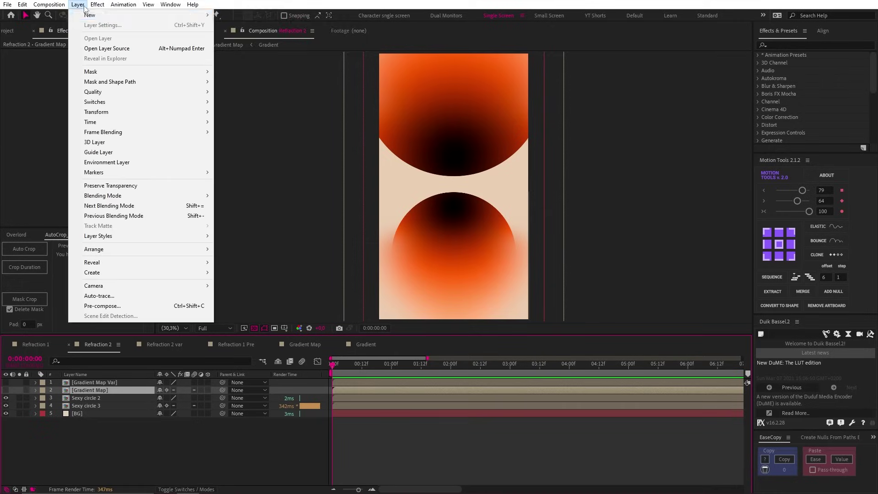
pyautogui.moveTo(91, 14)
pyautogui.click(274, 76)
pyautogui.press('Return')
pyautogui.write('Displaceme')
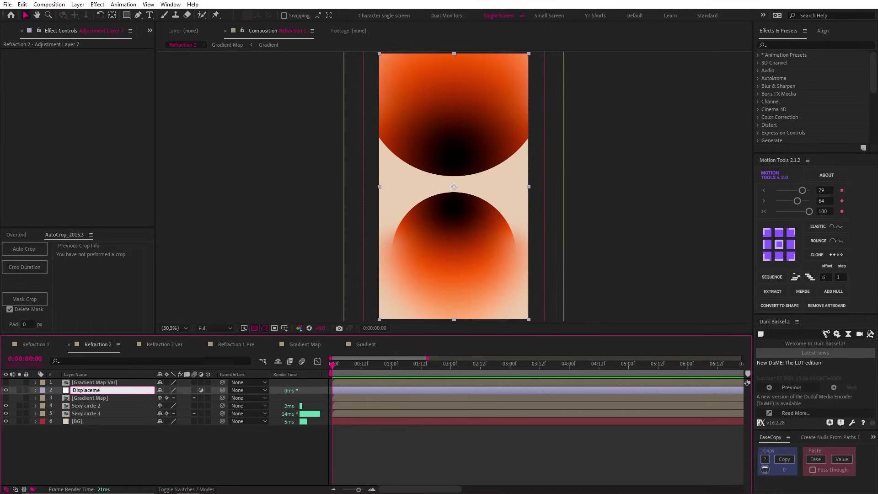
pyautogui.write('nt')
pyautogui.press('Return')
# Apply Displacement Map sourced from Gradient Map with Max Horizontal 20 and Max Vertical 0
pyautogui.click(805, 45)
pyautogui.write('displace')
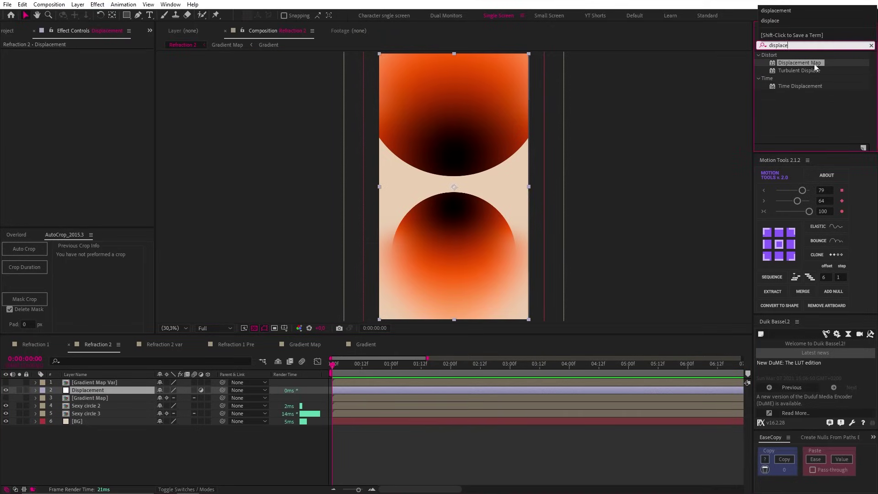
pyautogui.doubleClick(807, 63)
pyautogui.click(97, 61)
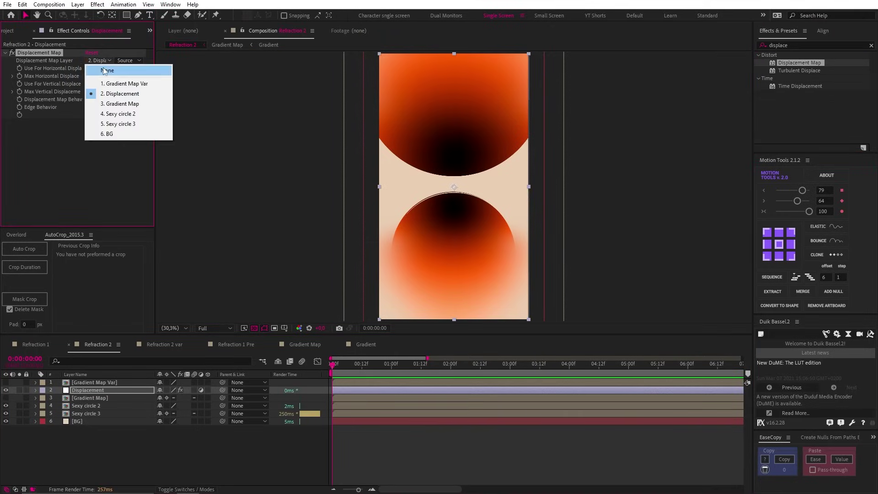
pyautogui.click(110, 104)
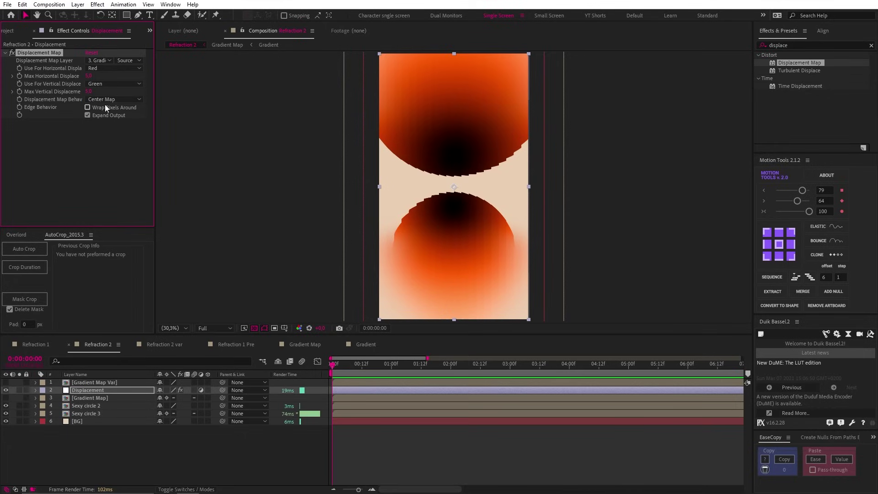
pyautogui.click(89, 91)
pyautogui.press('Return')
pyautogui.click(88, 76)
pyautogui.write('20')
pyautogui.press('Return')
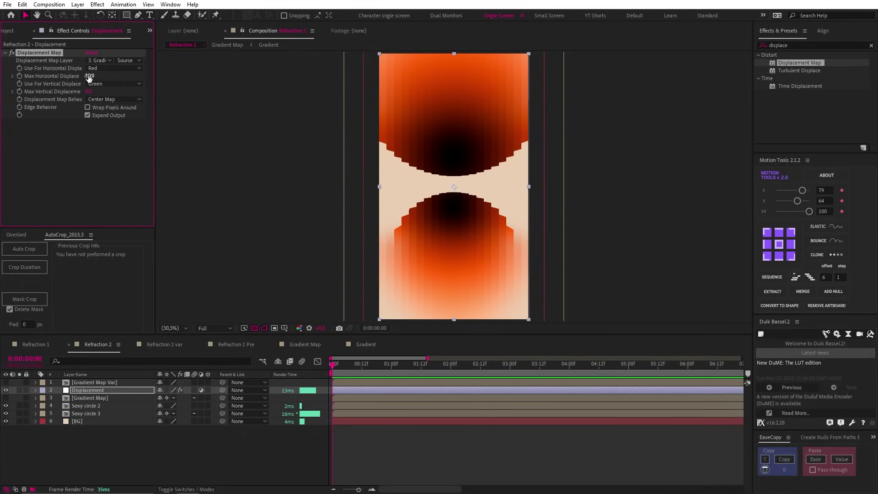
pyautogui.click(814, 45)
pyautogui.write('fast box')
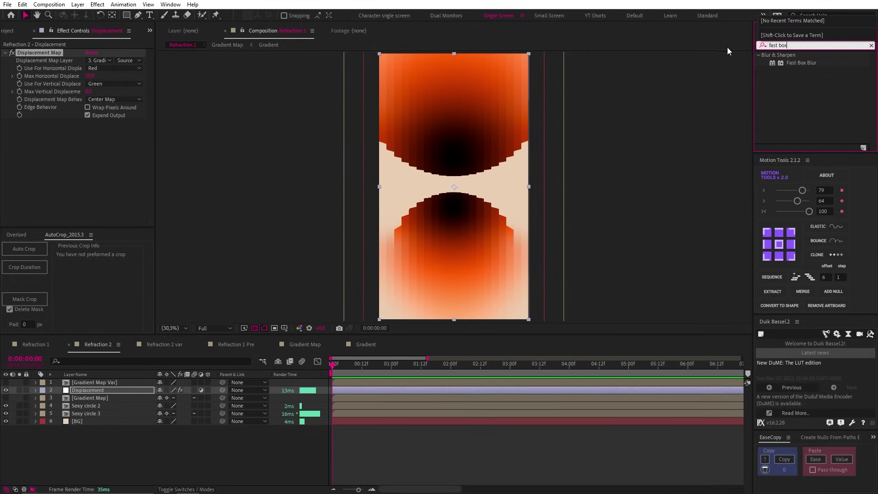
# Apply Fast Box Blur to the Displacement layer with radius 30 and Vertical blur dimensions
pyautogui.doubleClick(802, 62)
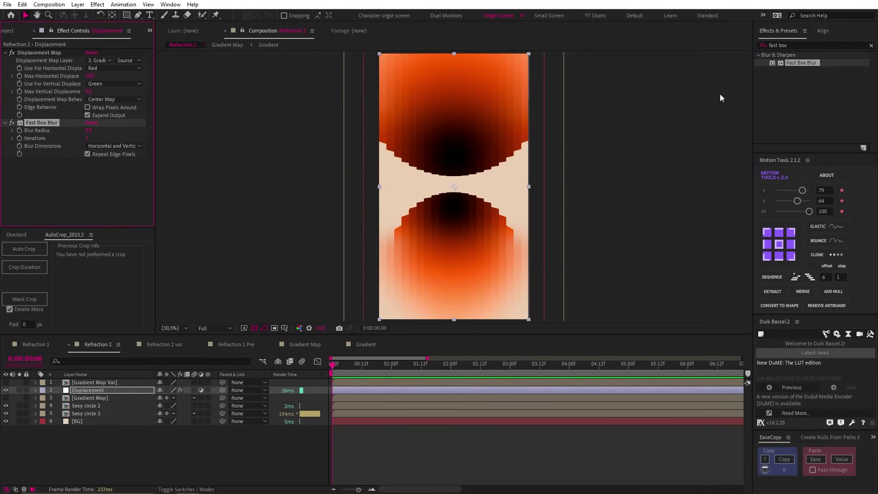
pyautogui.click(89, 132)
pyautogui.write('30')
pyautogui.press('Return')
pyautogui.click(101, 146)
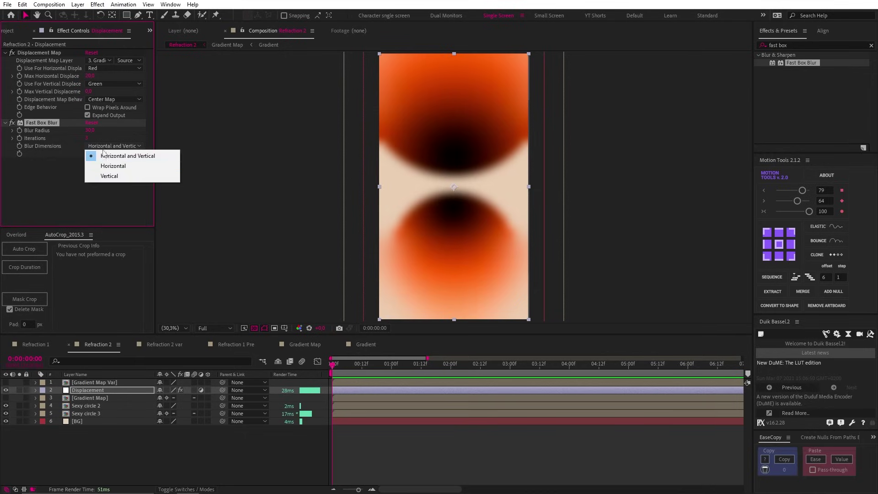
pyautogui.click(108, 178)
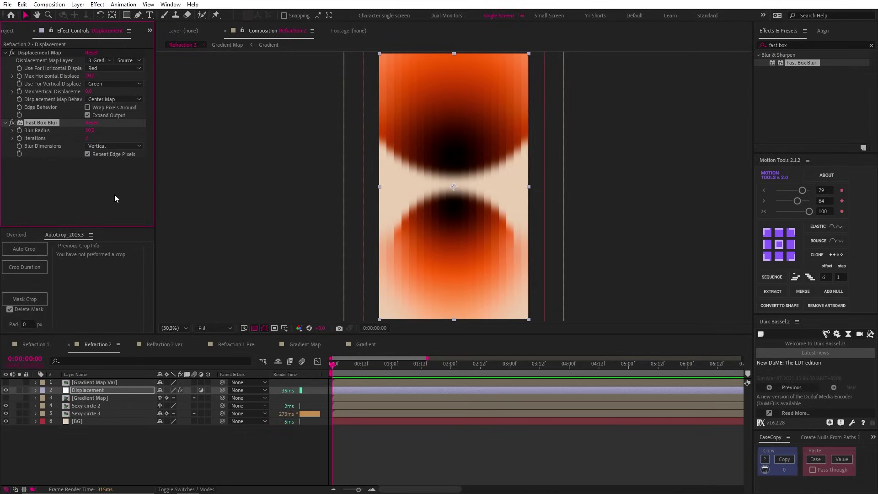
pyautogui.click(115, 195)
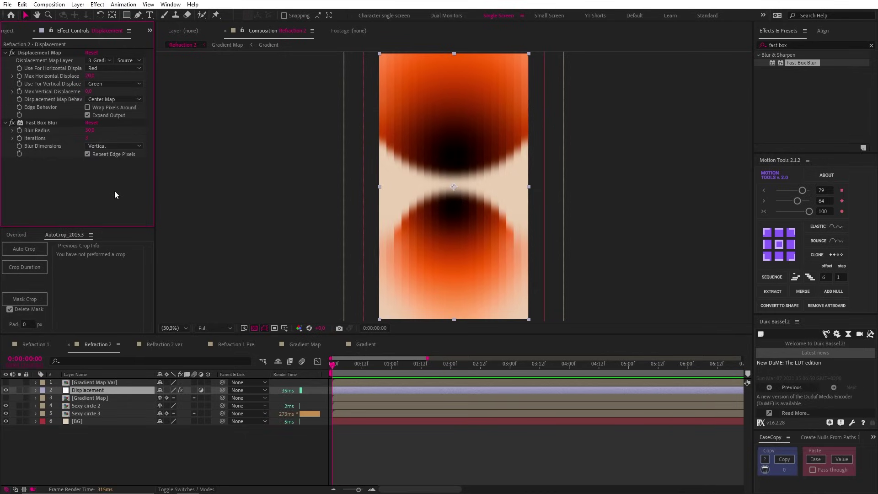
pyautogui.click(412, 439)
# Select the Gradient Map Var layer and briefly open, then close, the comp duplicator panel
pyautogui.click(102, 384)
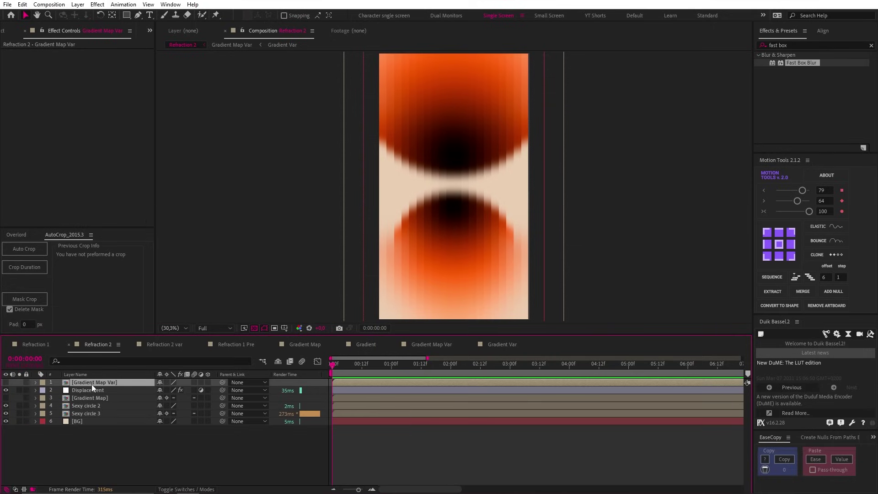
pyautogui.click(170, 4)
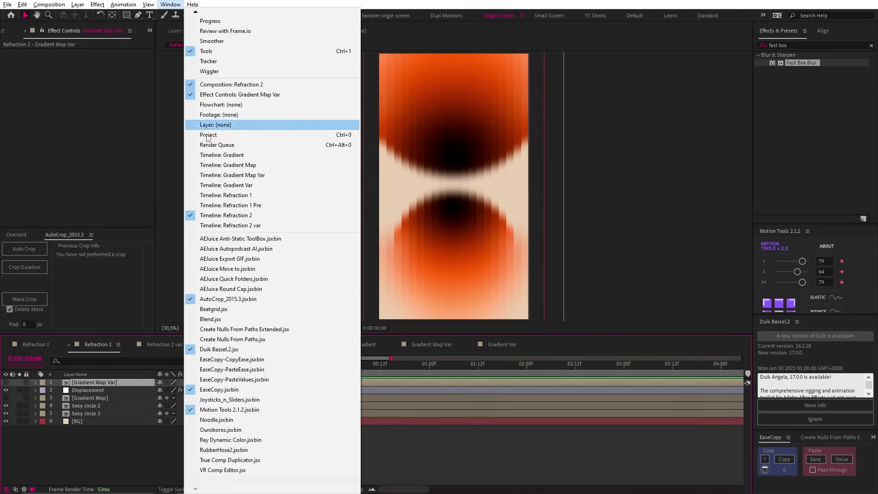
pyautogui.click(224, 460)
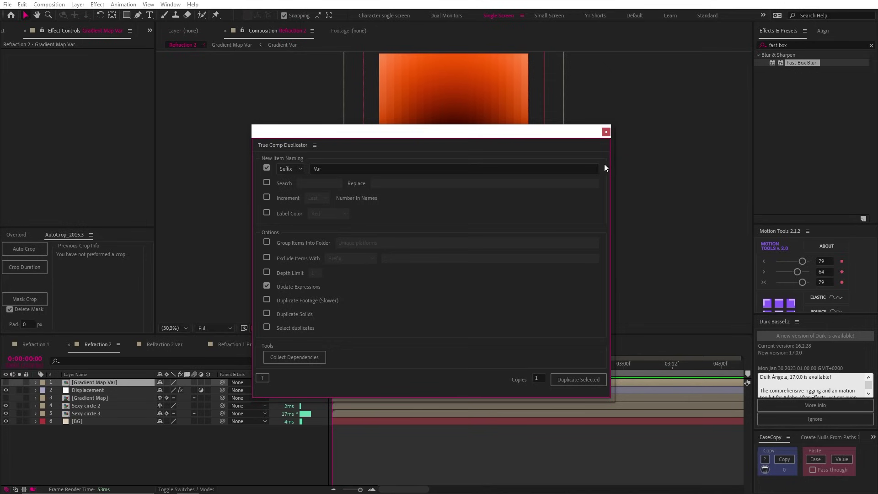
pyautogui.click(606, 133)
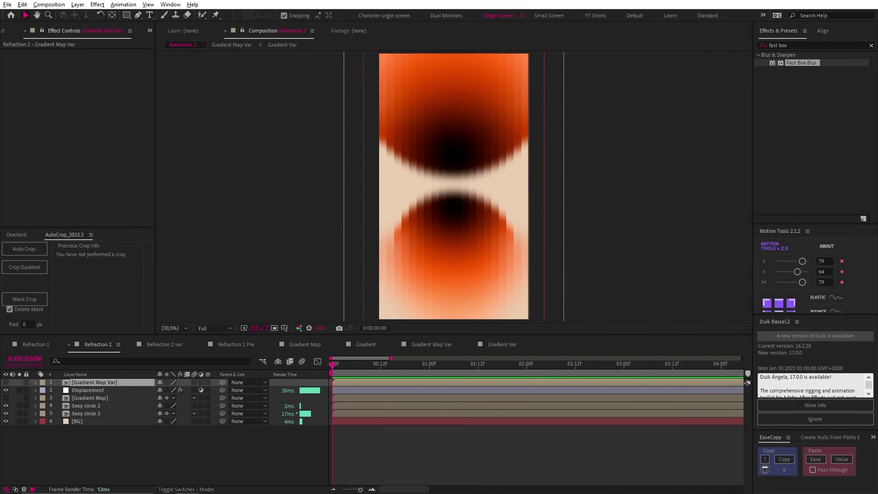
# Inside Gradient Var, shift the stripe fill's opacity midpoint left to about 23.4%
pyautogui.doubleClick(91, 383)
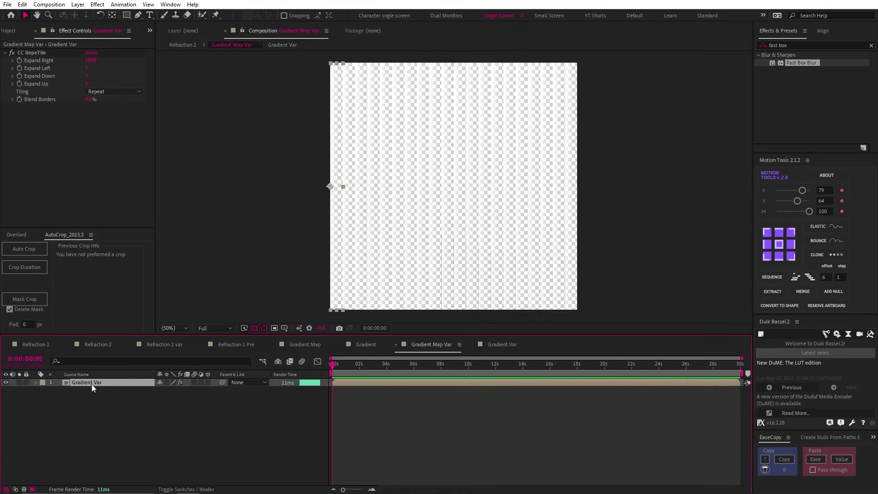
pyautogui.doubleClick(96, 383)
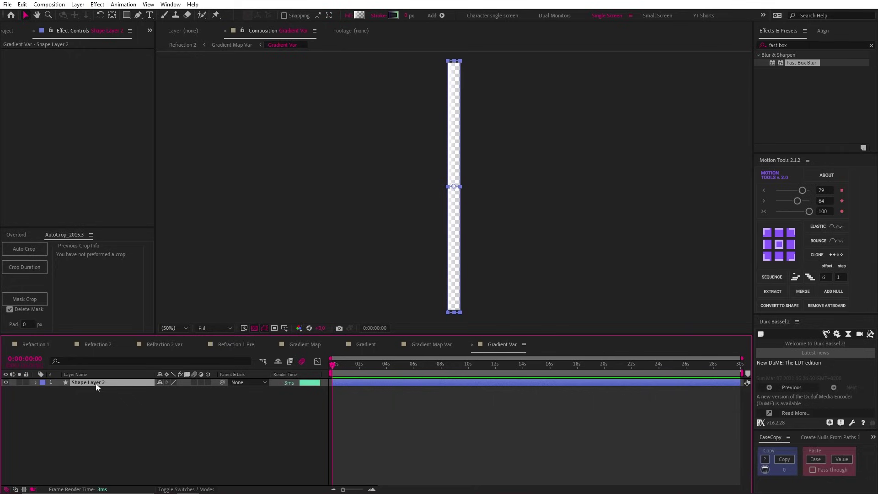
pyautogui.click(361, 15)
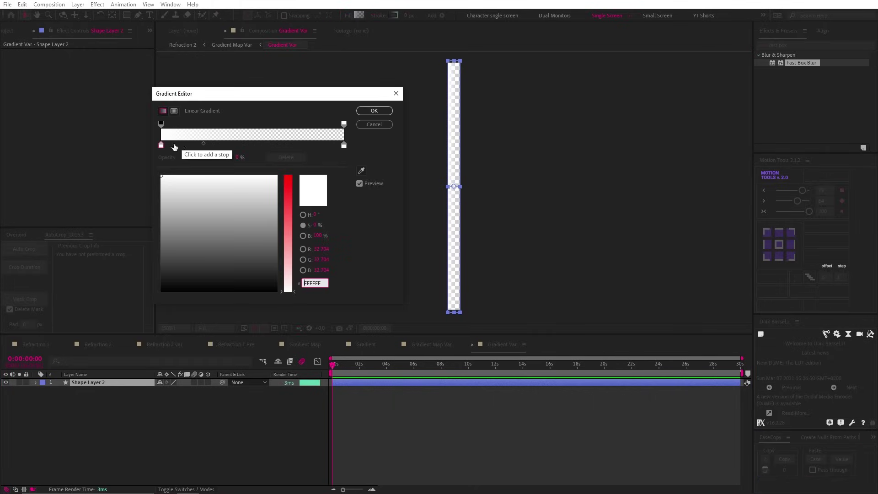
pyautogui.click(344, 124)
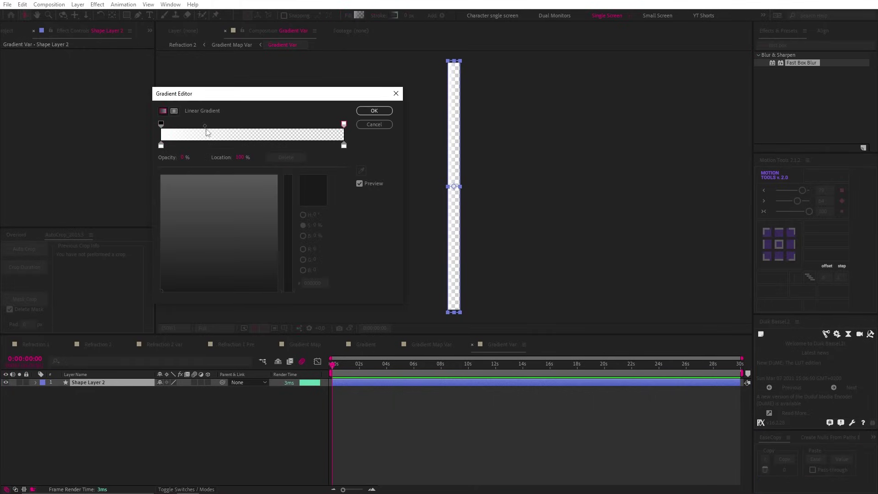
pyautogui.click(205, 126)
pyautogui.moveTo(205, 128); pyautogui.dragTo(204, 127)
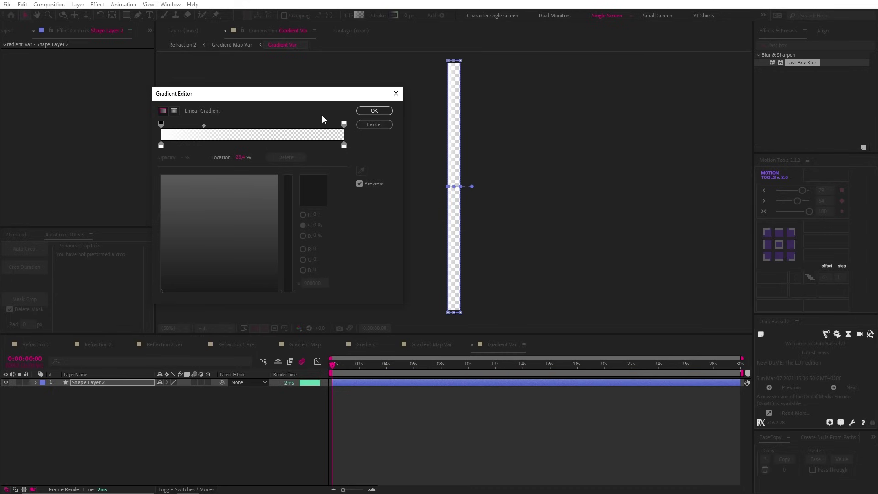
pyautogui.click(374, 111)
# In Refraction 2, show the Gradient Map Var layer and set its blending mode to Overlay
pyautogui.click(183, 45)
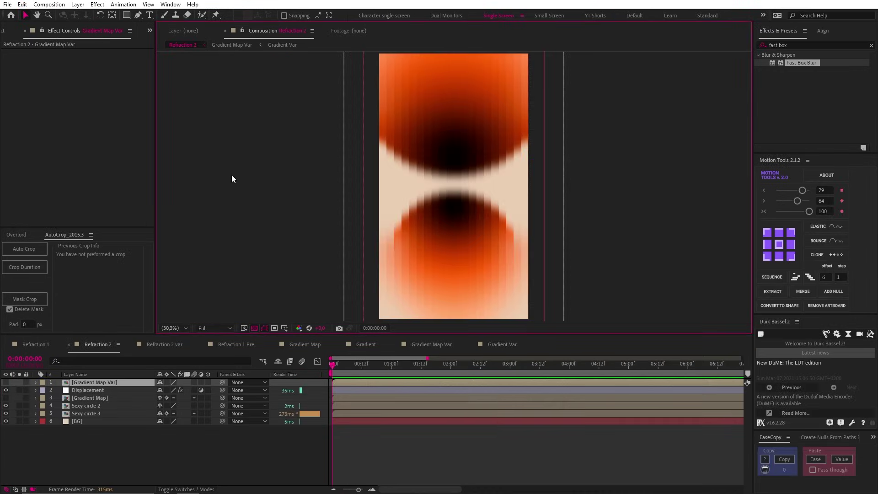
pyautogui.click(6, 384)
pyautogui.rightClick(88, 384)
pyautogui.moveTo(132, 221)
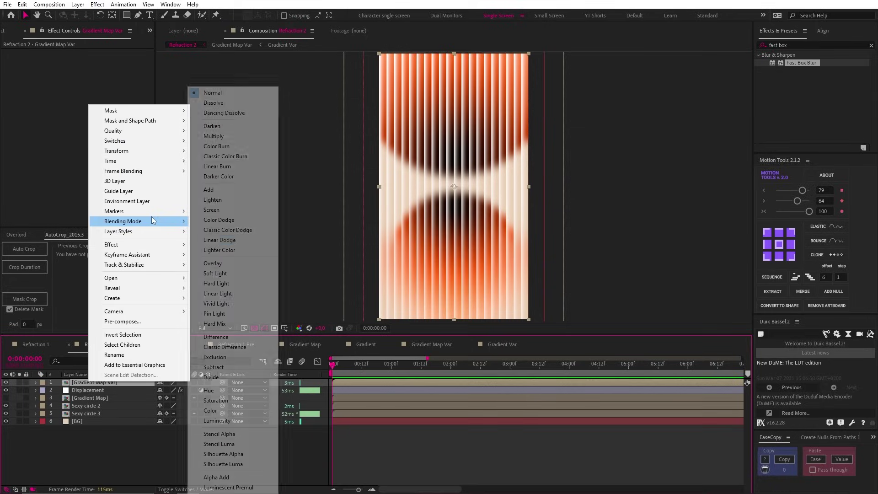
pyautogui.click(217, 264)
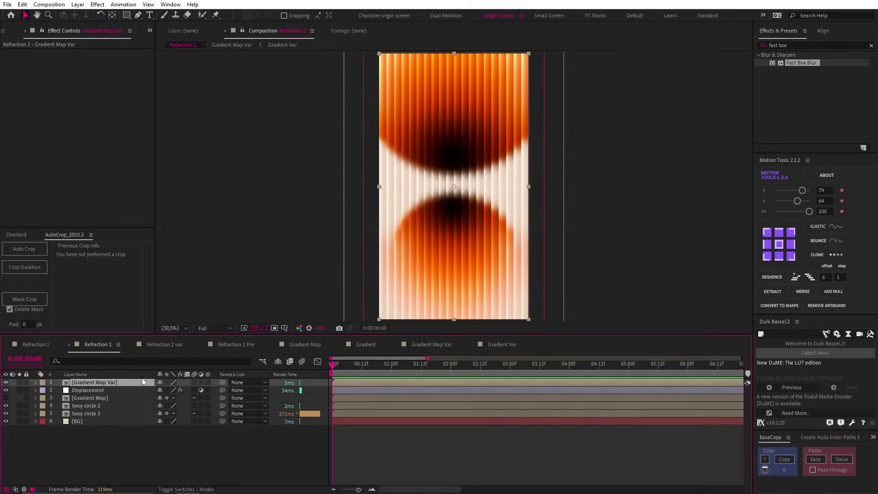
# Set the stripe layer's opacity to 40% and switch to the Refraction 2 var composition
pyautogui.press('t')
pyautogui.click(161, 390)
pyautogui.write('40')
pyautogui.press('Return')
pyautogui.click(420, 441)
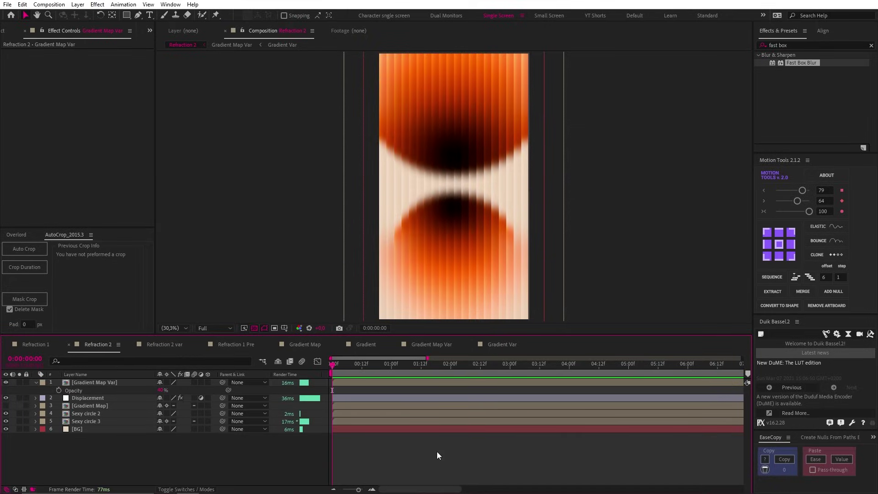
pyautogui.hotkey('shift', '.')
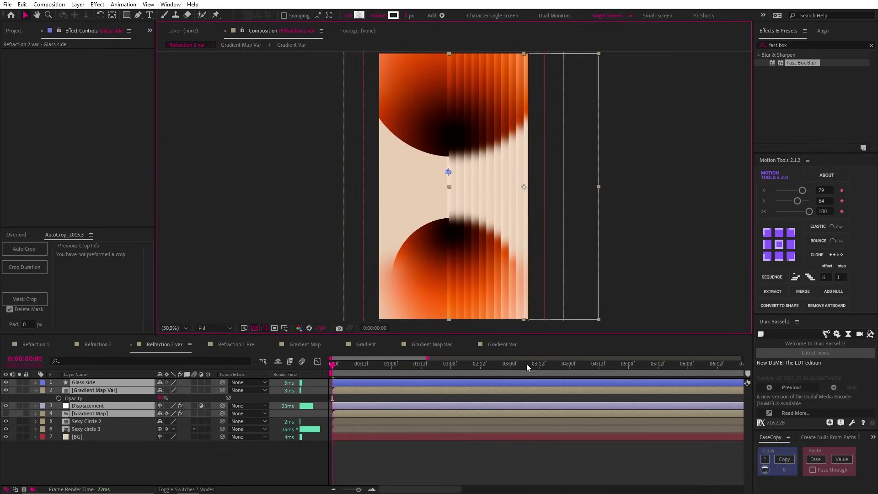
pyautogui.click(314, 196)
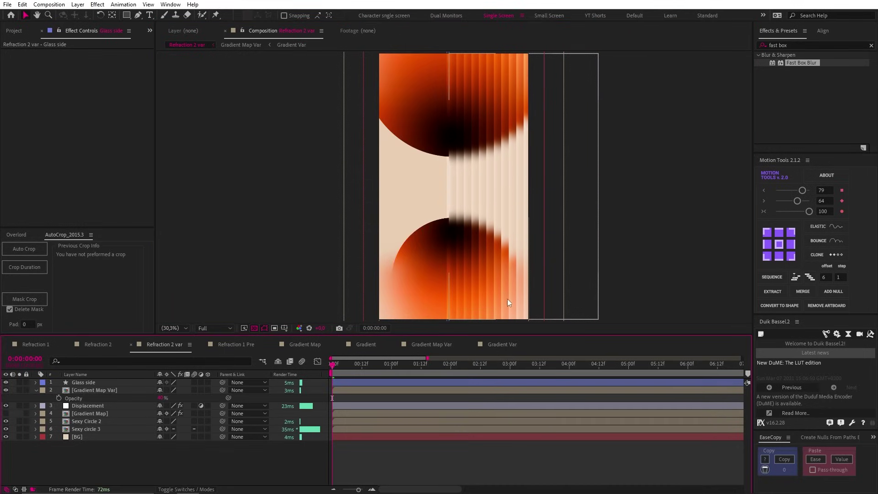
pyautogui.click(117, 384)
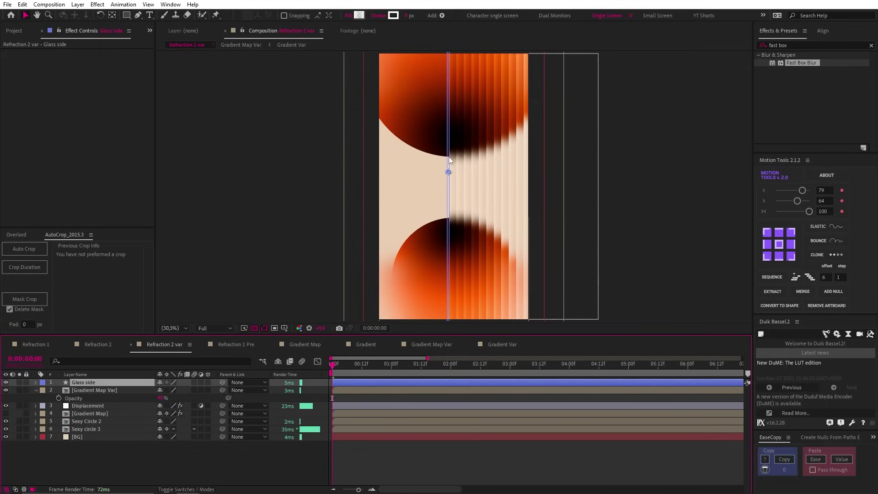
pyautogui.click(531, 466)
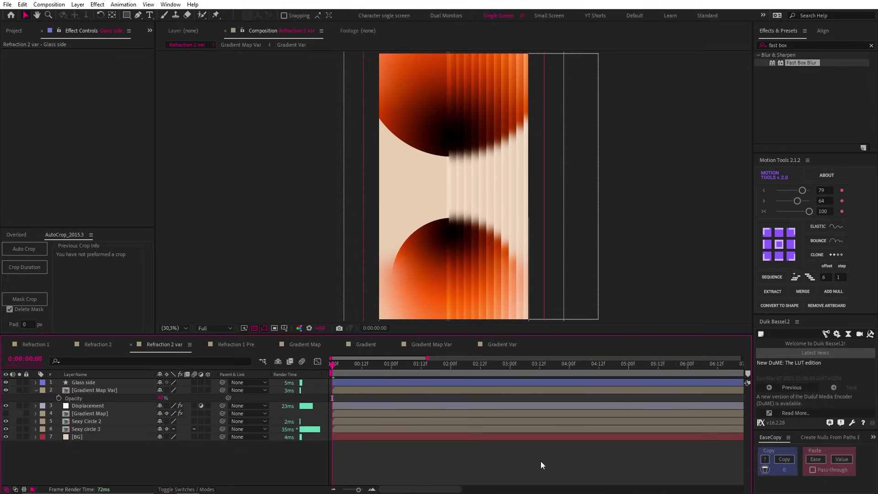